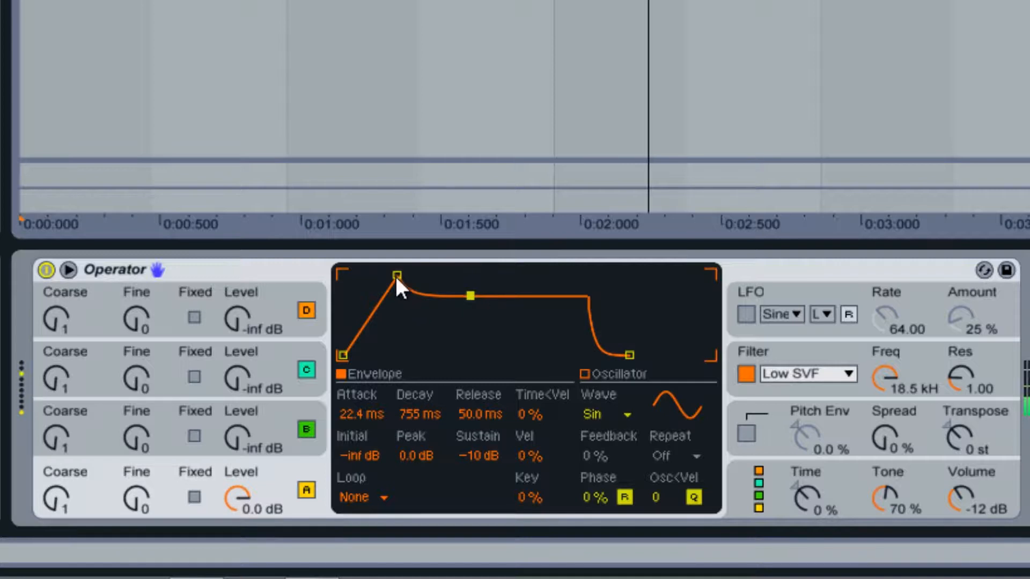
# - Shape oscillator A's envelope with an attack of about 77.9 ms, a decay of about 855 ms and a sustain of -13 dB
pyautogui.moveTo(396, 276); pyautogui.dragTo(368, 275)
pyautogui.moveTo(445, 295)
pyautogui.mouseDown()
pyautogui.moveTo(410, 330)
pyautogui.moveTo(474, 337)
pyautogui.moveTo(493, 310)
pyautogui.moveTo(431, 356)
pyautogui.moveTo(403, 350)
pyautogui.moveTo(391, 306)
pyautogui.moveTo(403, 284)
pyautogui.moveTo(428, 315)
pyautogui.moveTo(444, 302)
pyautogui.mouseUp()
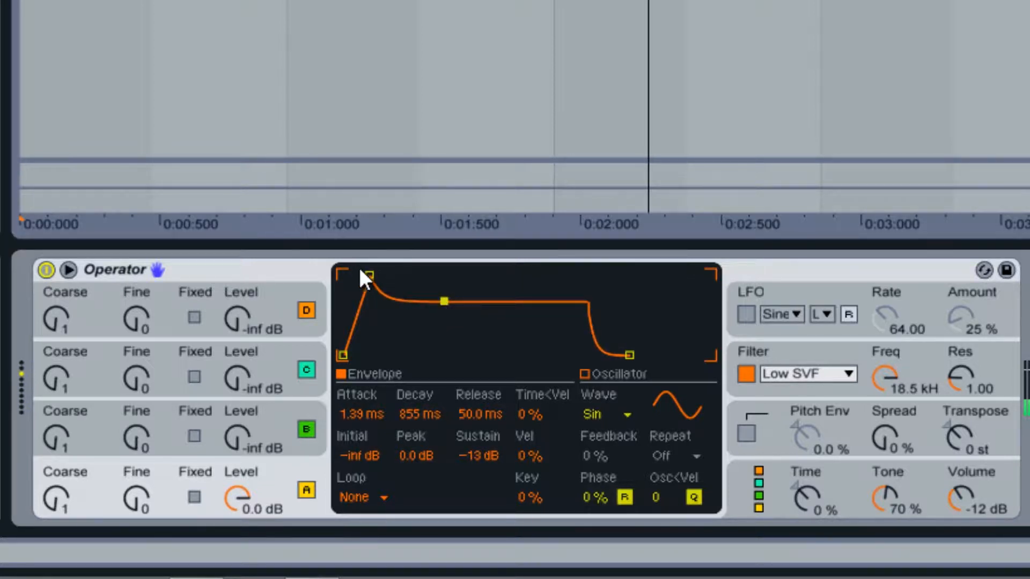
pyautogui.moveTo(370, 275); pyautogui.dragTo(410, 275)
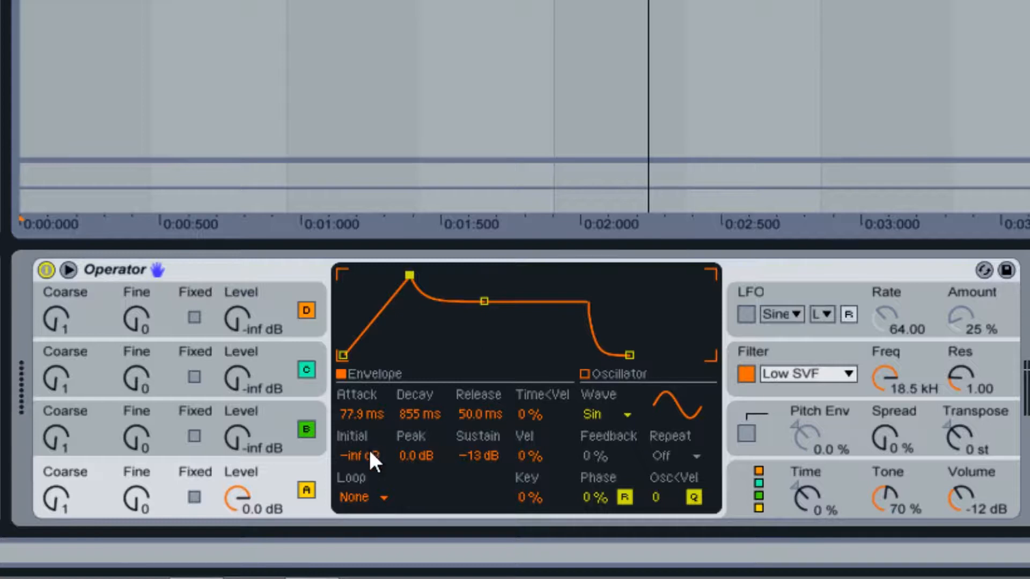
# - Try out the envelope's Initial, Peak and Time<Vel settings of oscillator A and play the clip with descending note velocities
pyautogui.moveTo(362, 454)
pyautogui.mouseDown()
pyautogui.moveTo(357, 442)
pyautogui.moveTo(364, 456)
pyautogui.mouseUp()
pyautogui.moveTo(426, 452); pyautogui.dragTo(425, 450)
pyautogui.moveTo(531, 416); pyautogui.dragTo(532, 361)
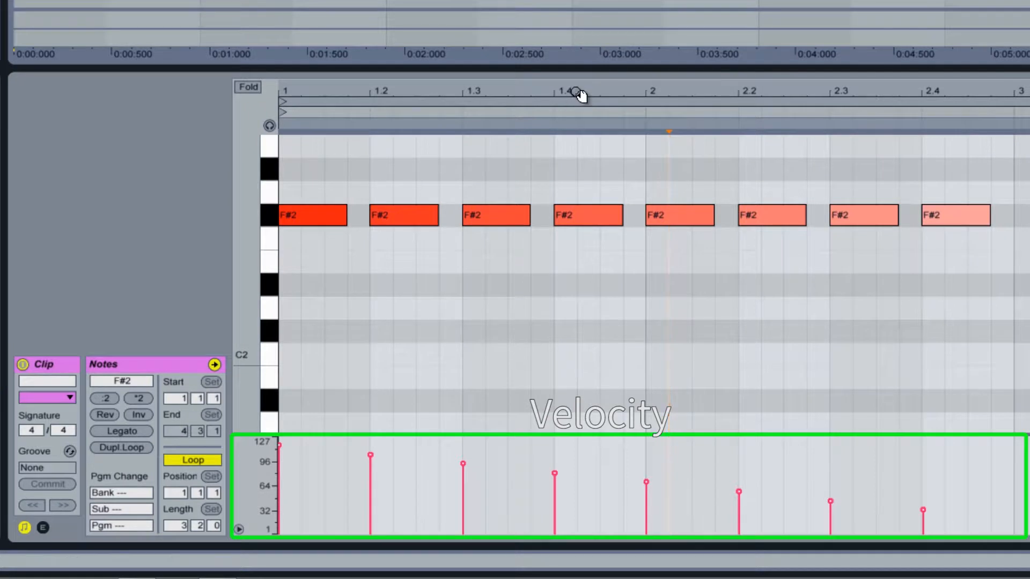
pyautogui.press('space')
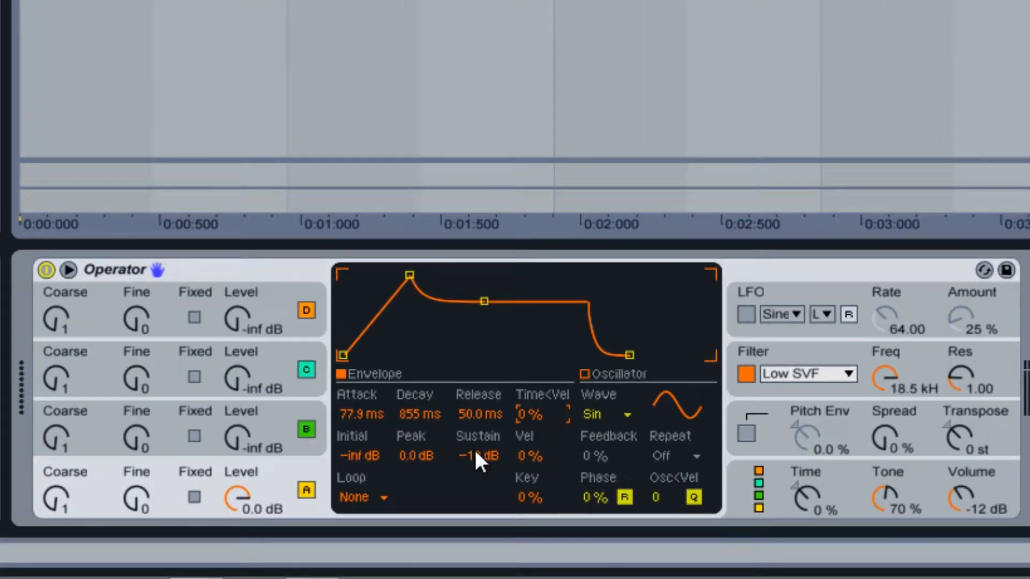
# - Set the envelope's loop mode to Loop and reshape it to about 22.4 ms attack, 22.8 ms decay and -22 dB sustain
pyautogui.click(383, 498)
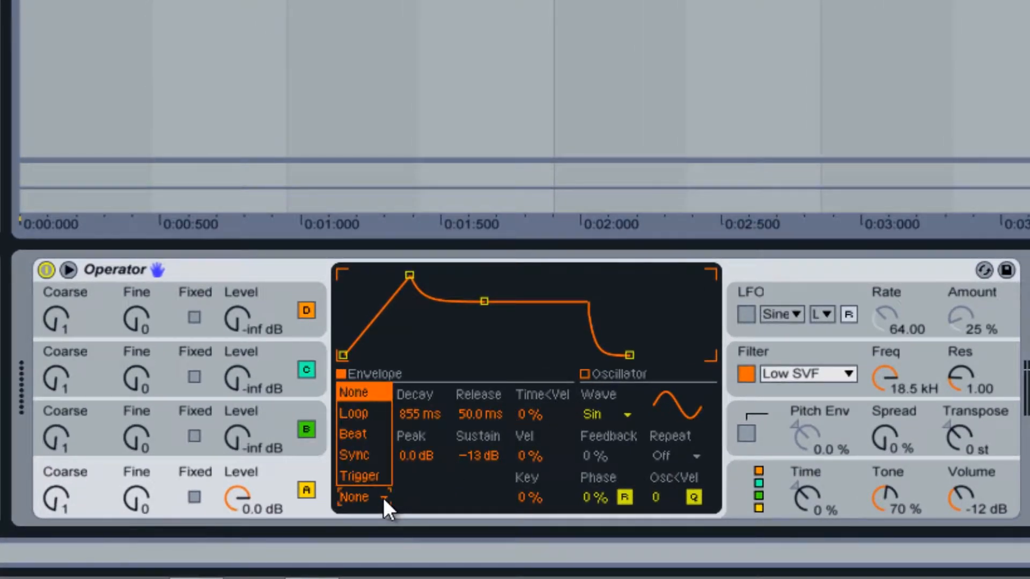
pyautogui.click(361, 414)
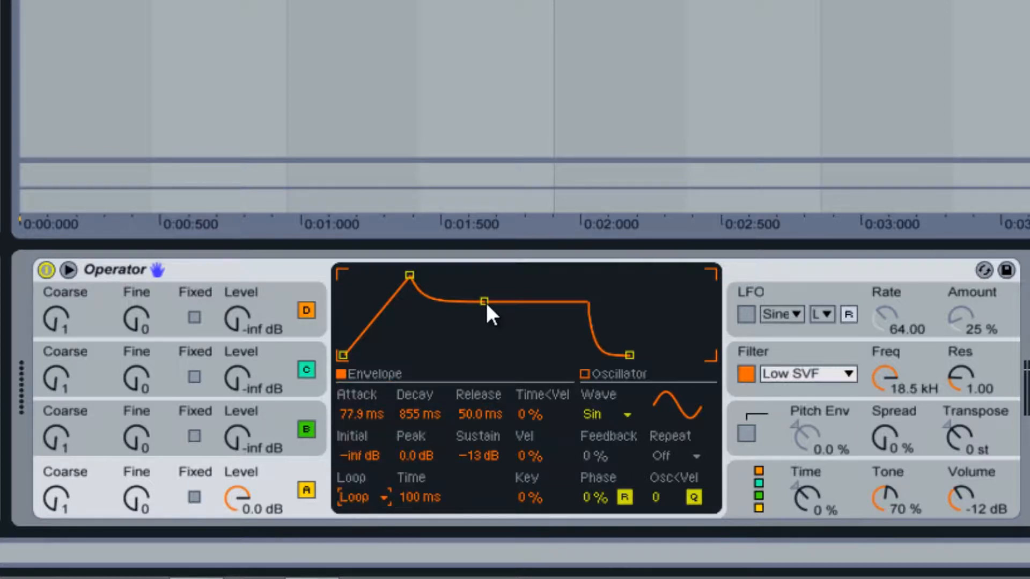
pyautogui.moveTo(486, 300); pyautogui.dragTo(444, 322)
pyautogui.moveTo(410, 278); pyautogui.dragTo(396, 276)
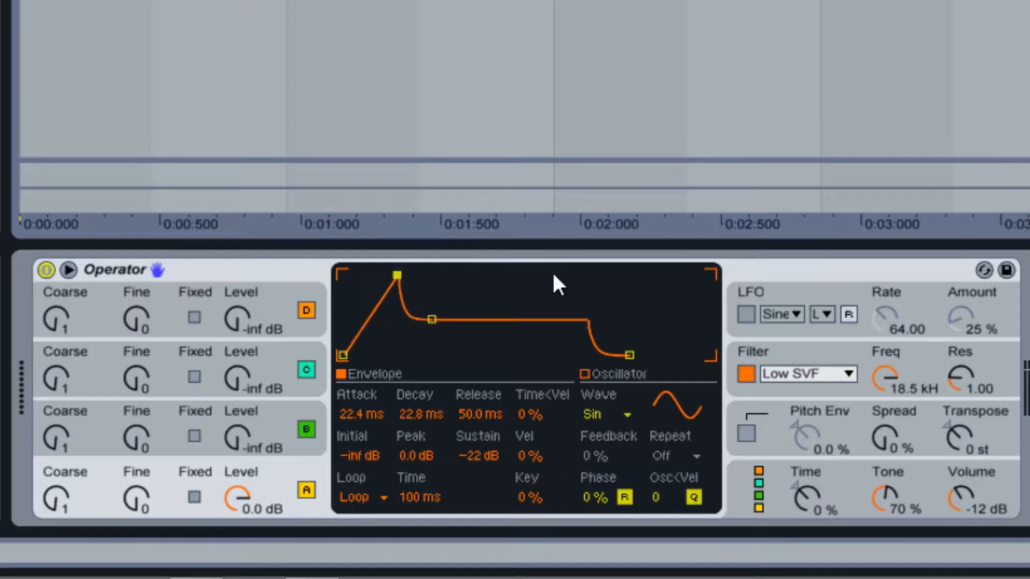
# - Set the envelope's loop mode to Beat with a 1/16 repeat, about 116 ms decay and -23 dB sustain
pyautogui.click(383, 498)
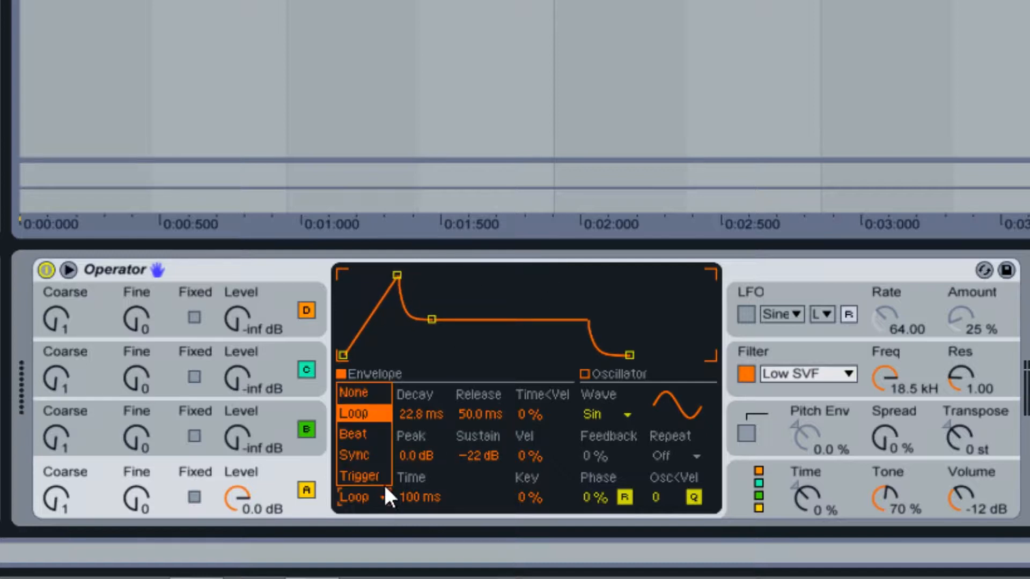
pyautogui.click(366, 440)
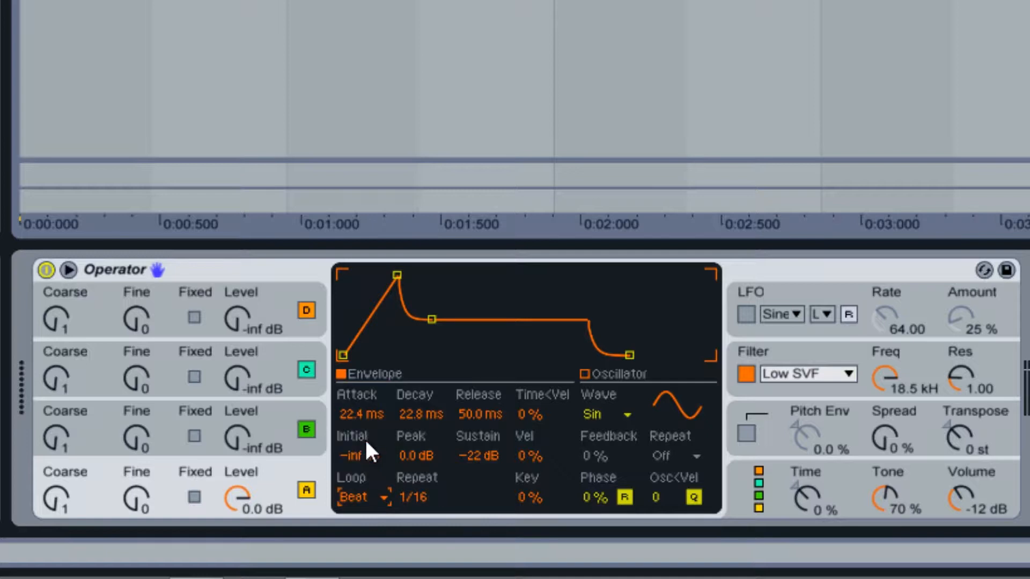
pyautogui.moveTo(429, 317); pyautogui.dragTo(449, 322)
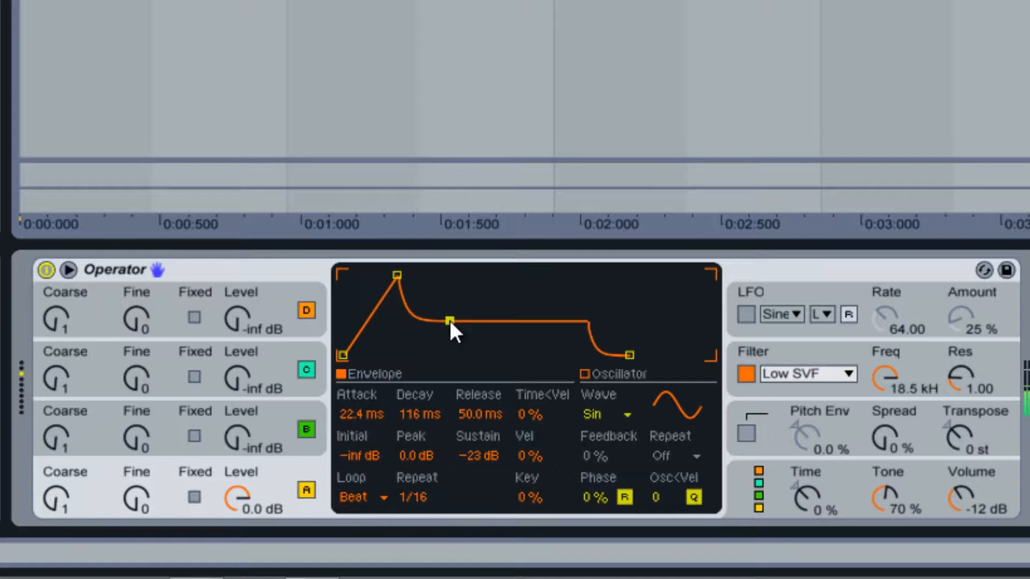
pyautogui.moveTo(418, 500)
pyautogui.mouseDown()
pyautogui.moveTo(418, 483)
pyautogui.moveTo(419, 516)
pyautogui.moveTo(416, 497)
pyautogui.mouseUp()
# - Set the envelope's loop mode to Trigger and adjust decay to about 48.2 ms and sustain to -21 dB
pyautogui.click(381, 499)
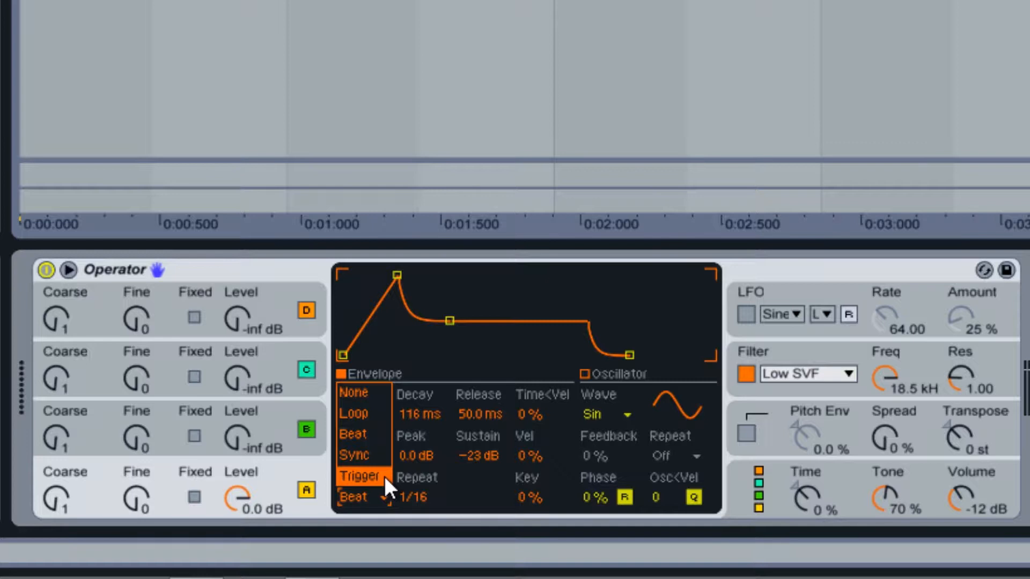
pyautogui.click(384, 477)
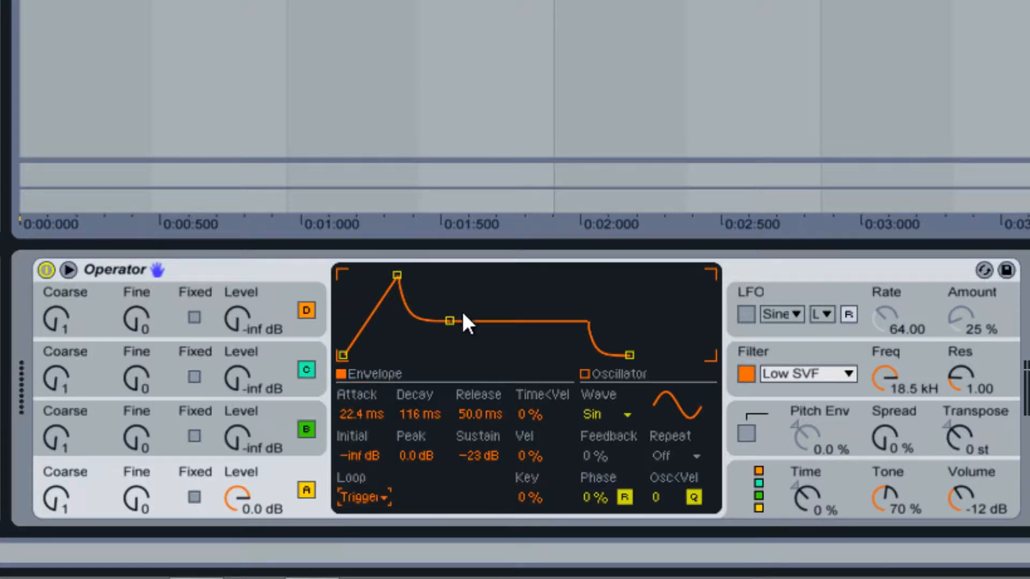
pyautogui.moveTo(449, 320)
pyautogui.mouseDown()
pyautogui.moveTo(487, 318)
pyautogui.moveTo(464, 321)
pyautogui.moveTo(457, 273)
pyautogui.moveTo(452, 344)
pyautogui.moveTo(439, 275)
pyautogui.moveTo(428, 356)
pyautogui.moveTo(441, 319)
pyautogui.mouseUp()
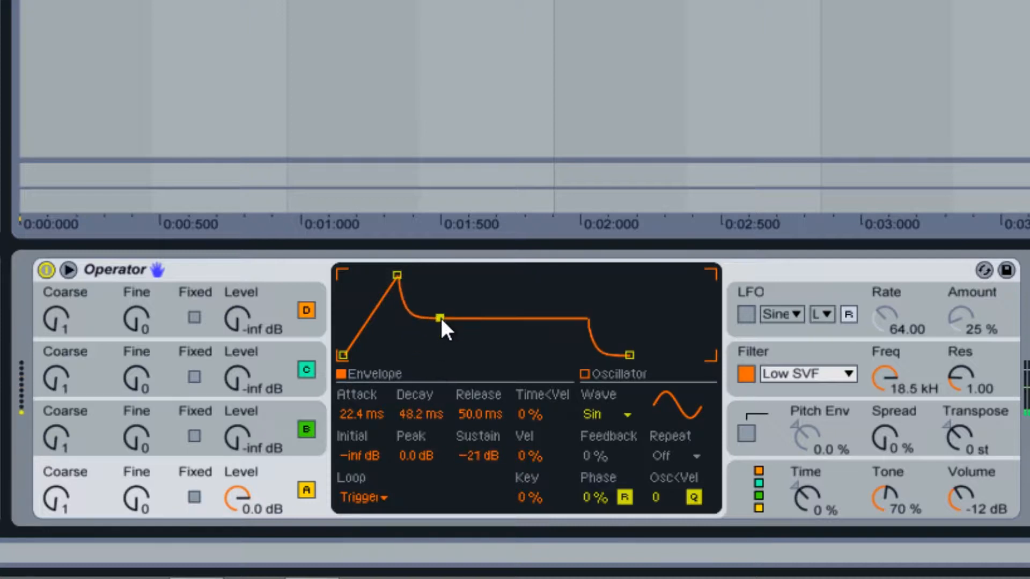
# - Set the envelope's loop mode to None and shorten the attack to about 2.43 ms
pyautogui.click(384, 497)
pyautogui.click(372, 394)
pyautogui.moveTo(395, 274); pyautogui.dragTo(375, 275)
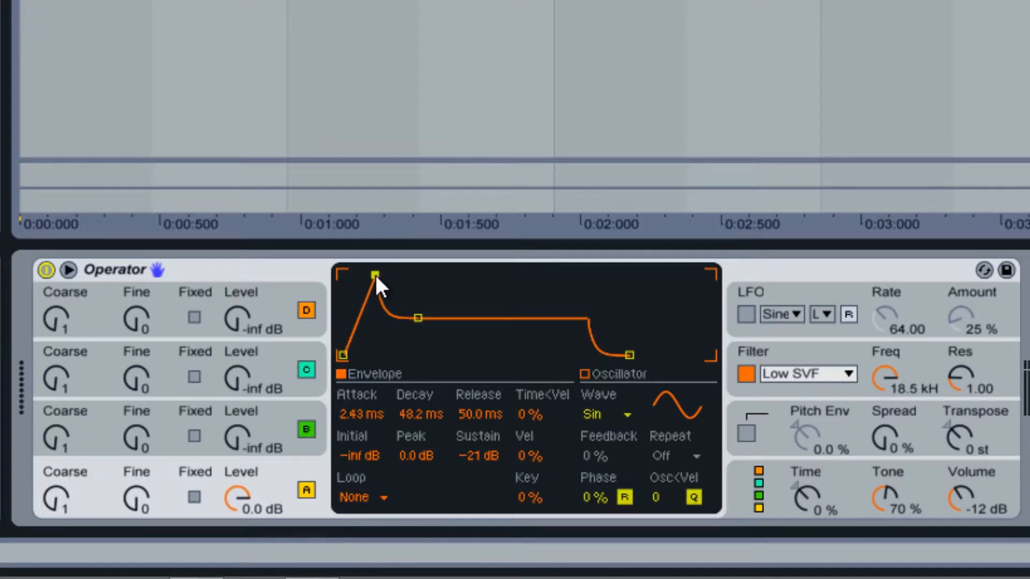
# - Show oscillator A's harmonic display and set its wave to Square D
pyautogui.click(585, 374)
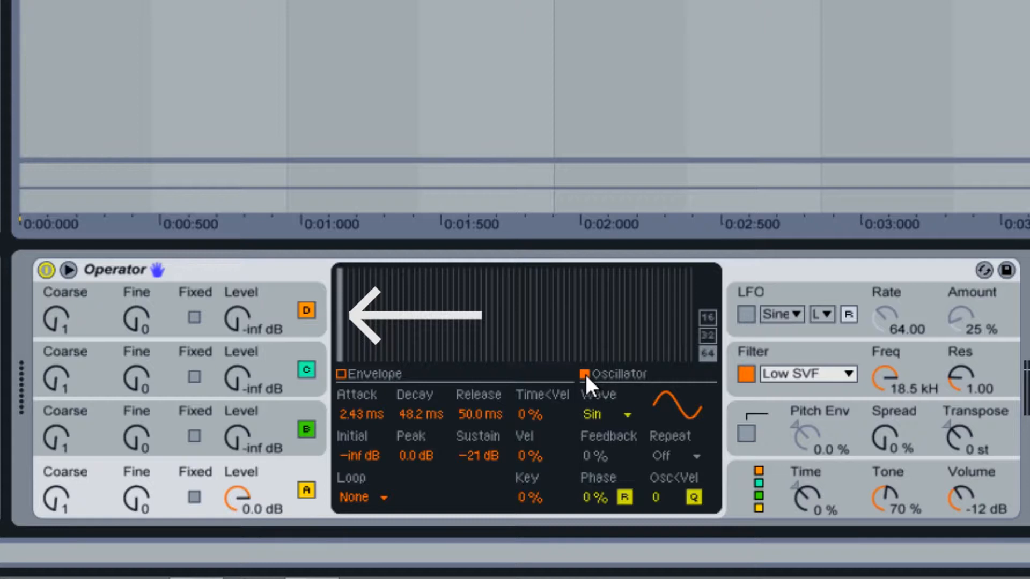
pyautogui.click(621, 415)
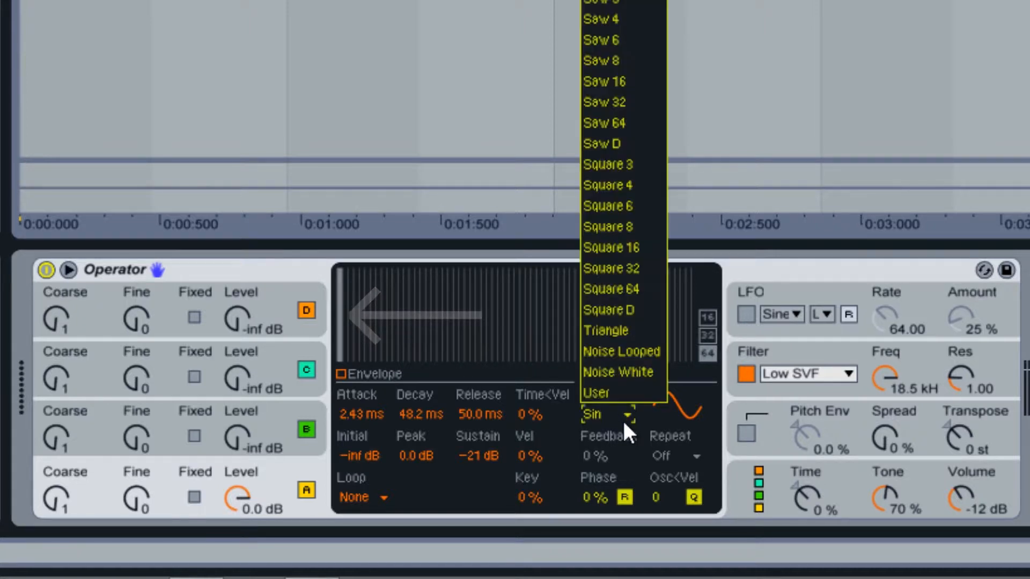
pyautogui.click(631, 309)
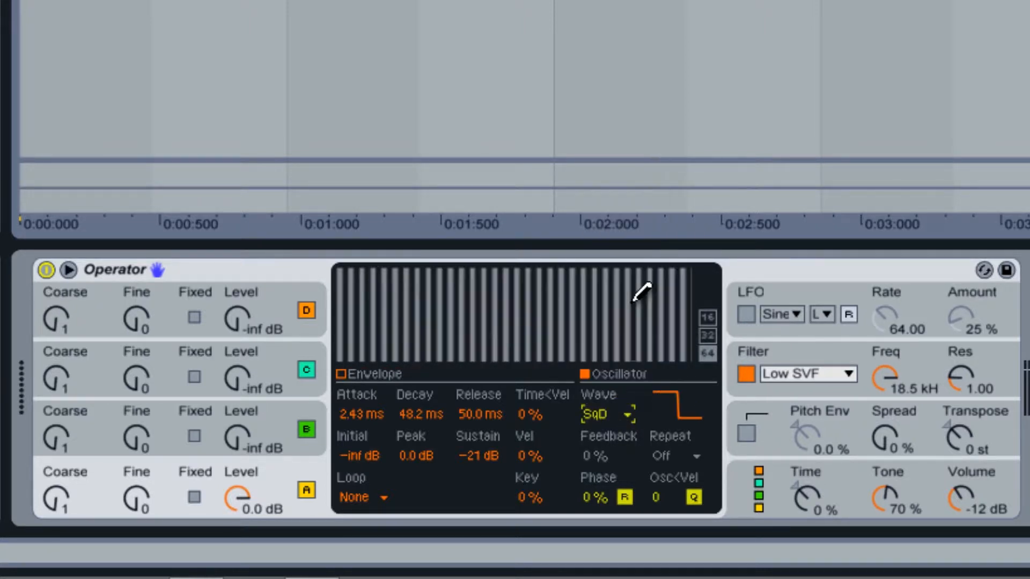
# - Set oscillator A's wave to User and draw a custom harmonic spectrum across the 64 partials
pyautogui.click(628, 412)
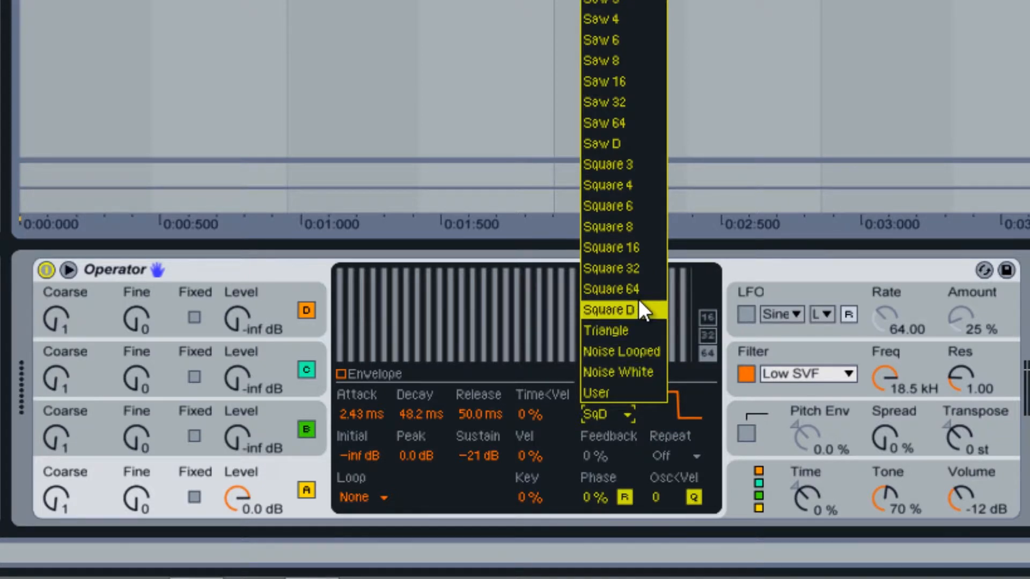
pyautogui.click(620, 397)
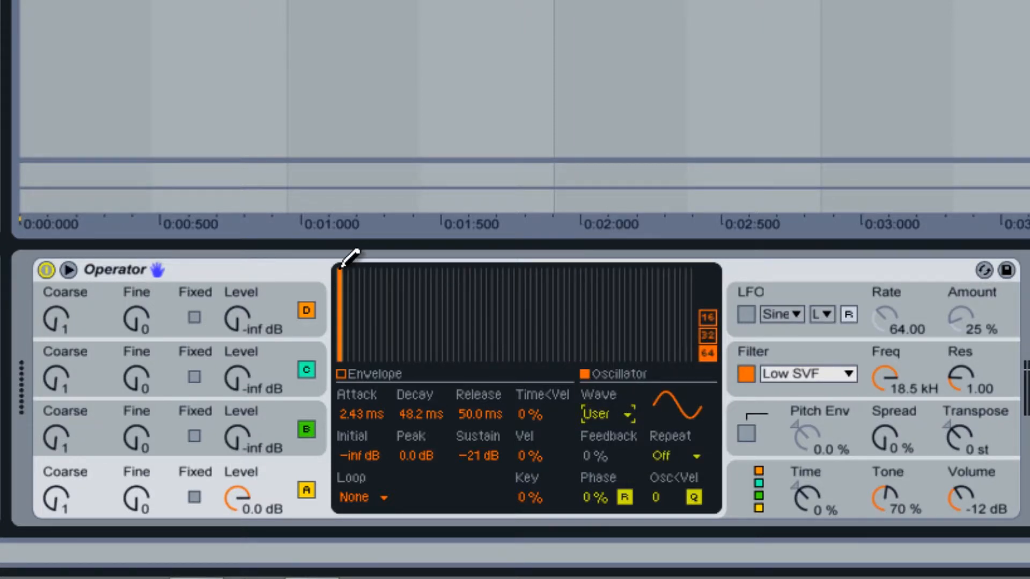
pyautogui.moveTo(342, 265)
pyautogui.mouseDown()
pyautogui.moveTo(410, 333)
pyautogui.moveTo(413, 369)
pyautogui.moveTo(446, 370)
pyautogui.moveTo(461, 319)
pyautogui.moveTo(491, 292)
pyautogui.moveTo(503, 363)
pyautogui.moveTo(539, 267)
pyautogui.moveTo(570, 266)
pyautogui.moveTo(569, 299)
pyautogui.moveTo(610, 370)
pyautogui.moveTo(650, 314)
pyautogui.moveTo(709, 269)
pyautogui.moveTo(645, 249)
pyautogui.moveTo(677, 342)
pyautogui.moveTo(652, 336)
pyautogui.moveTo(615, 290)
pyautogui.moveTo(631, 363)
pyautogui.moveTo(490, 396)
pyautogui.moveTo(601, 274)
pyautogui.mouseUp()
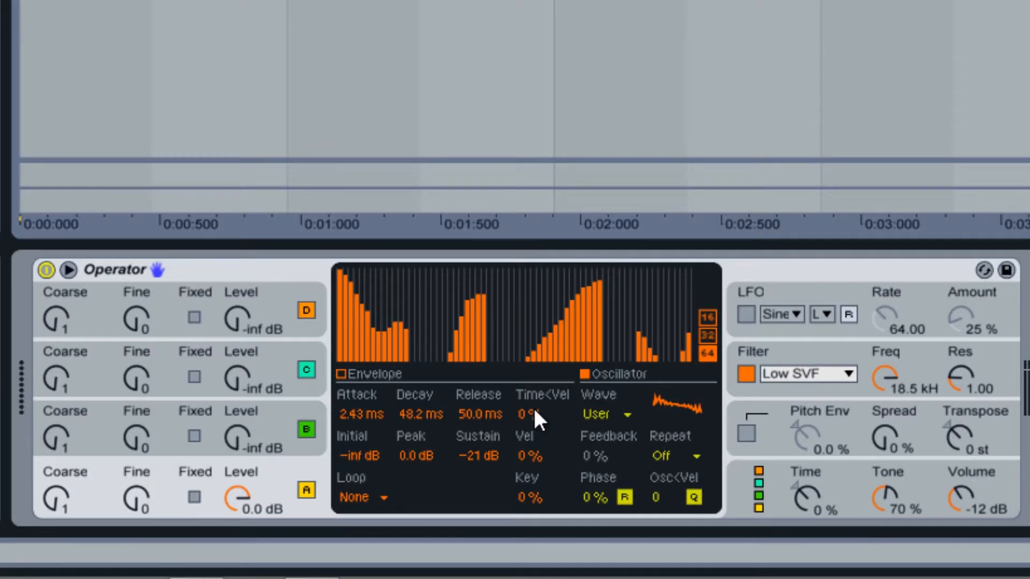
pyautogui.moveTo(537, 294)
pyautogui.mouseDown()
pyautogui.moveTo(476, 273)
pyautogui.moveTo(414, 294)
pyautogui.moveTo(454, 310)
pyautogui.moveTo(677, 284)
pyautogui.mouseUp()
pyautogui.moveTo(436, 318); pyautogui.dragTo(363, 315)
pyautogui.moveTo(338, 265)
pyautogui.mouseDown()
pyautogui.moveTo(419, 261)
pyautogui.moveTo(432, 308)
pyautogui.moveTo(483, 333)
pyautogui.mouseUp()
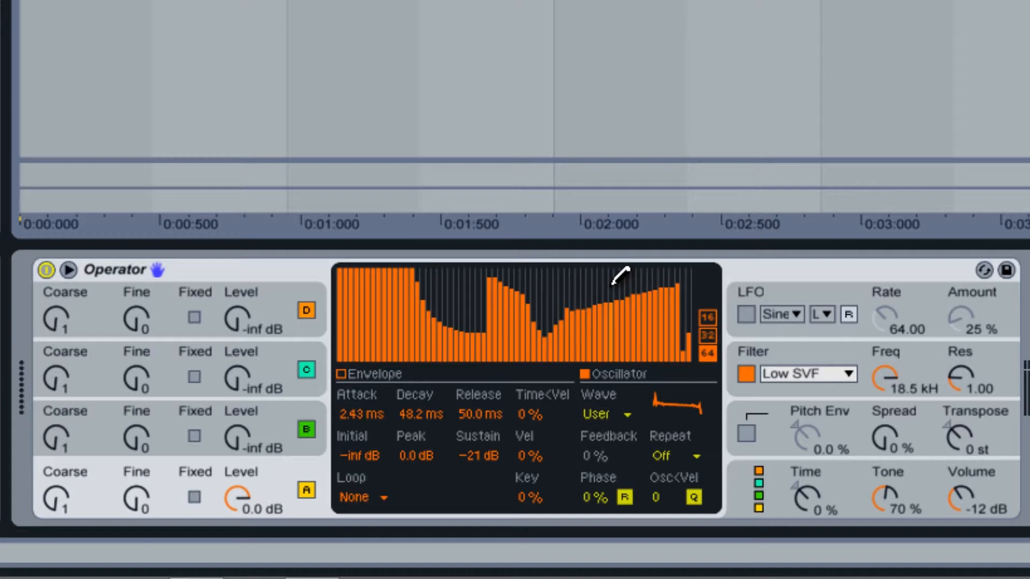
# - Compare the harmonic display at 16, 32 and 64 partials, ending on 64
pyautogui.click(711, 313)
pyautogui.click(712, 335)
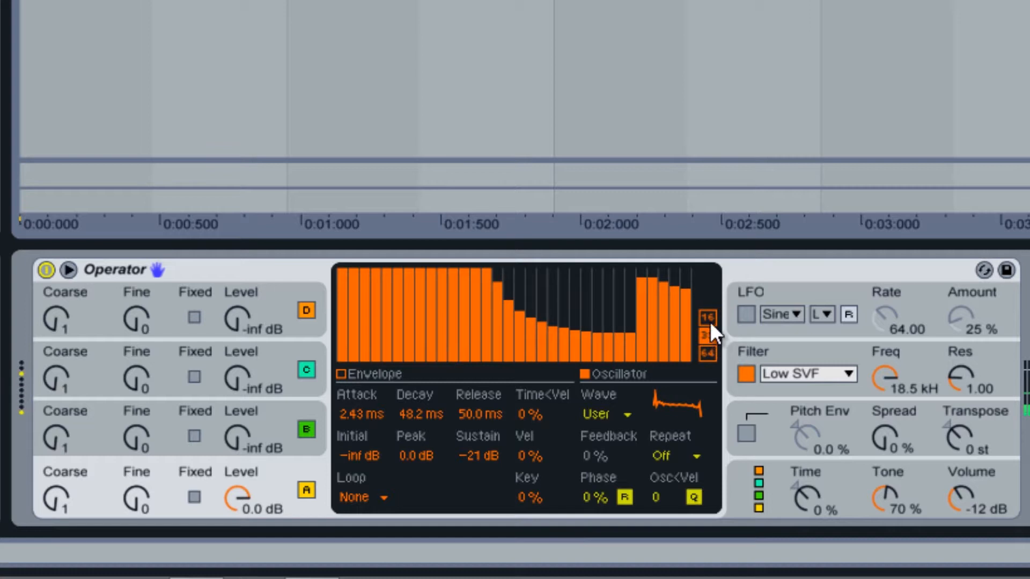
pyautogui.click(709, 352)
pyautogui.click(711, 315)
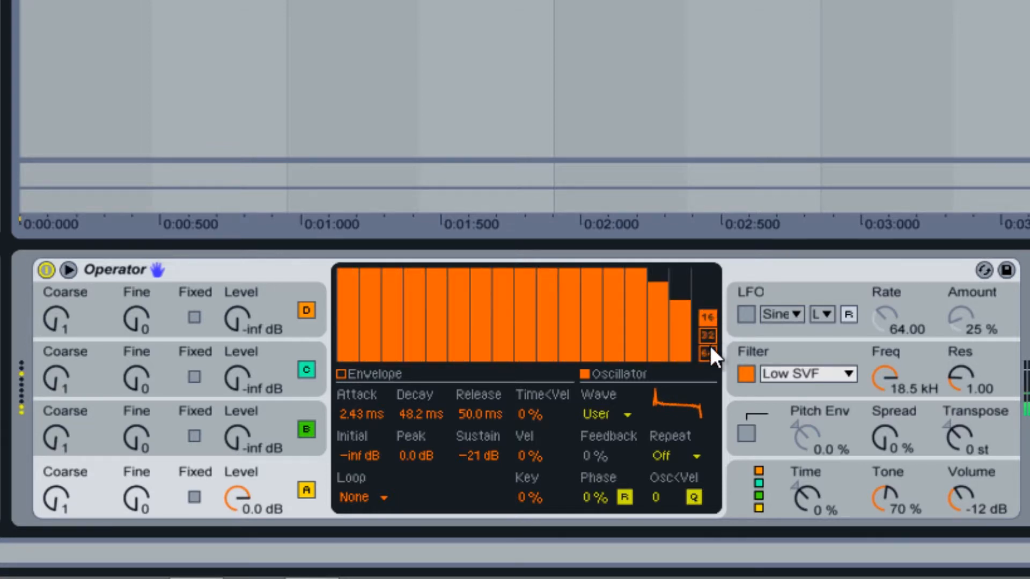
pyautogui.click(709, 336)
pyautogui.click(710, 354)
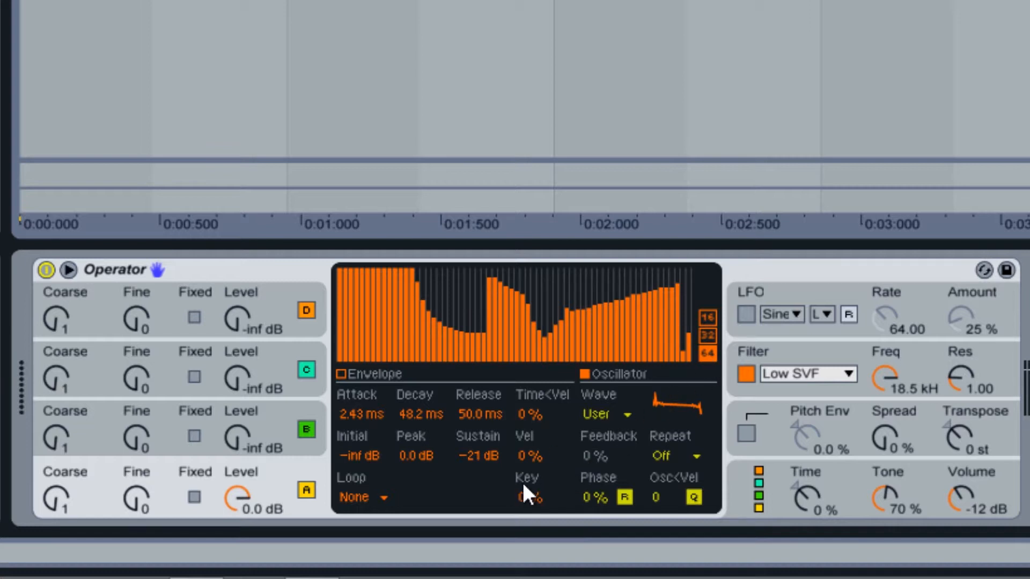
# - Try oscillator A's phase setting with its R option off and on, and raise Osc<Vel to about 70.3
pyautogui.moveTo(594, 499)
pyautogui.mouseDown()
pyautogui.moveTo(593, 433)
pyautogui.moveTo(593, 499)
pyautogui.mouseUp()
pyautogui.click(626, 498)
pyautogui.click(625, 497)
pyautogui.moveTo(665, 499); pyautogui.dragTo(665, 461)
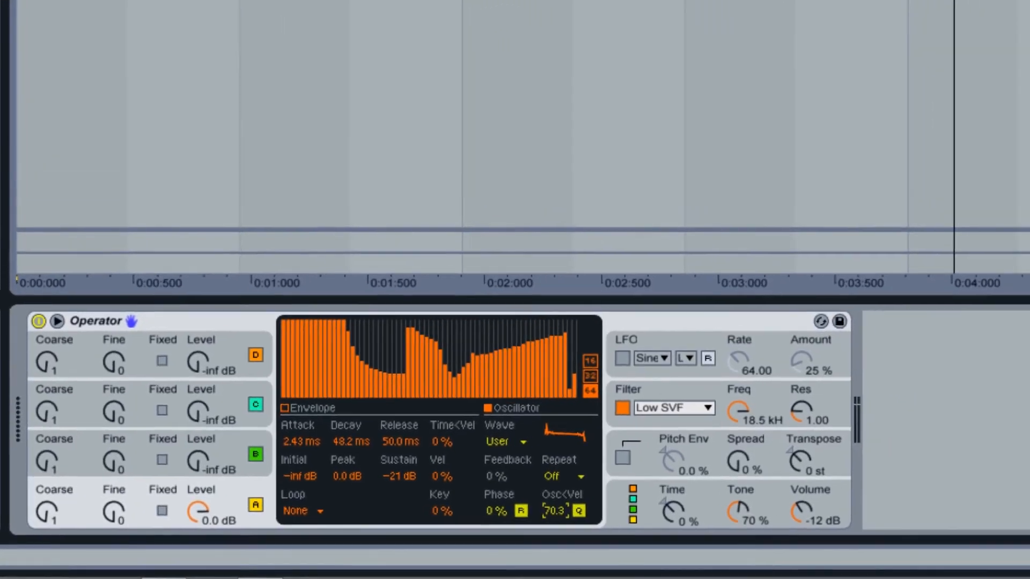
# - Play the clip while viewing its note velocities, and return to the Operator device view
pyautogui.hotkey('shift', 'Tab')
pyautogui.press('space')
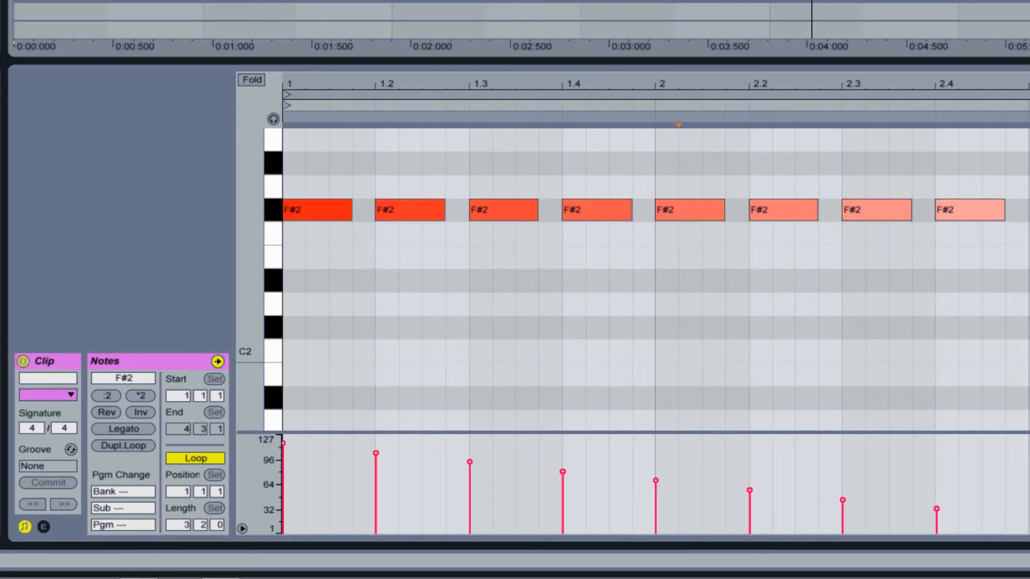
pyautogui.hotkey('shift', 'Tab')
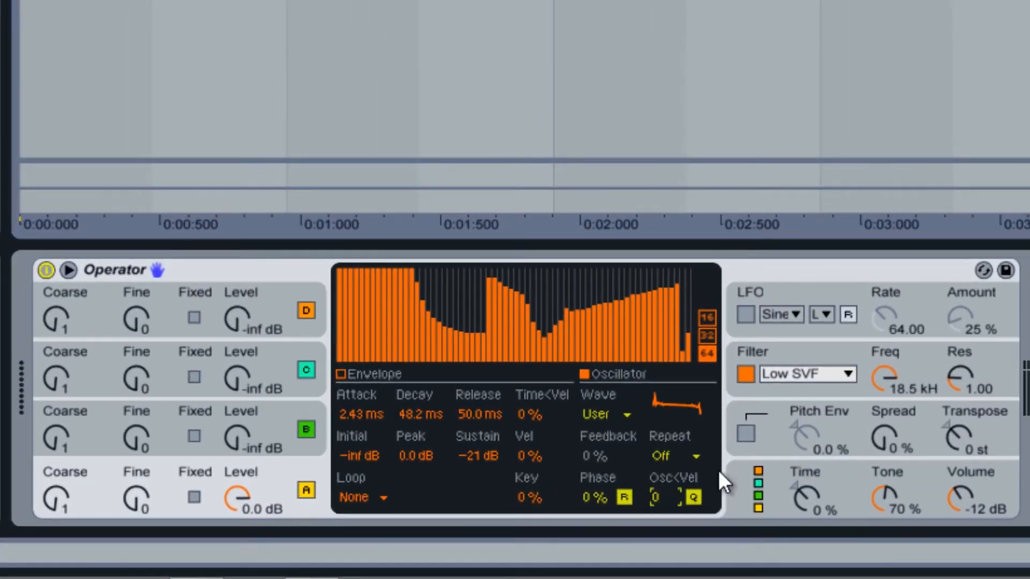
# - Try several Repeat settings for the drawn waveform, including 1/4, 1/2 and 4, and return Repeat to Off
pyautogui.click(696, 457)
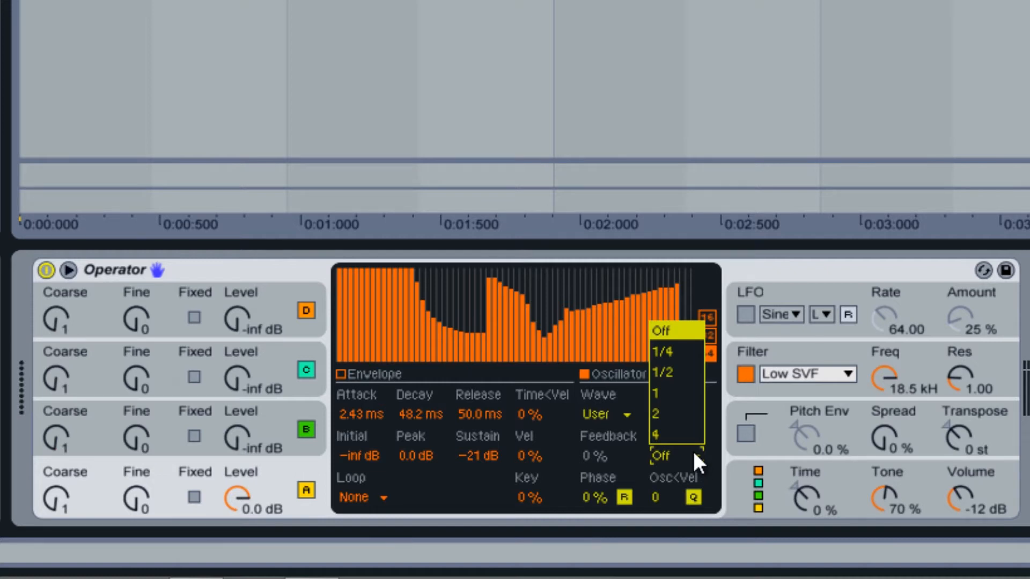
pyautogui.click(675, 348)
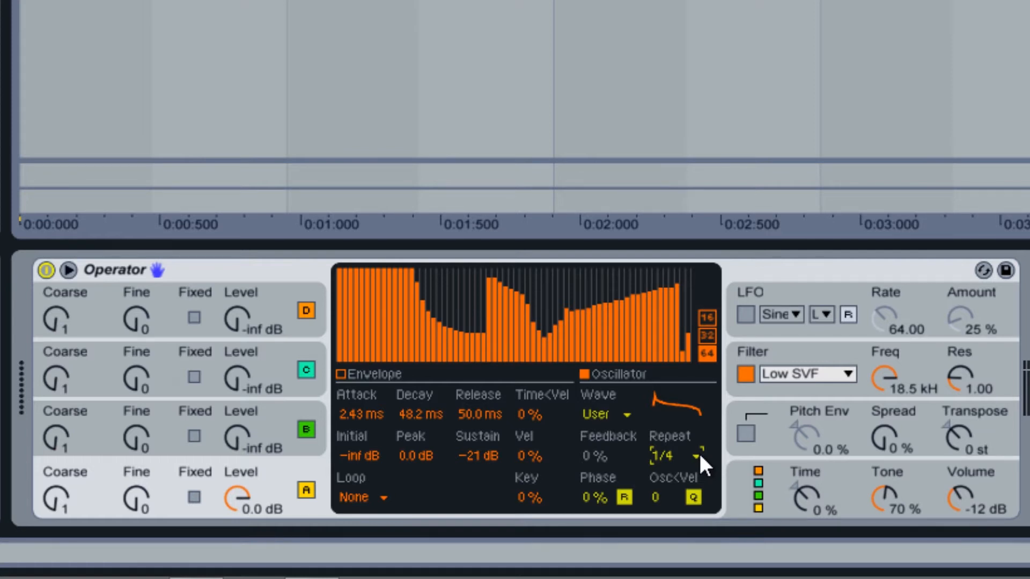
pyautogui.click(696, 454)
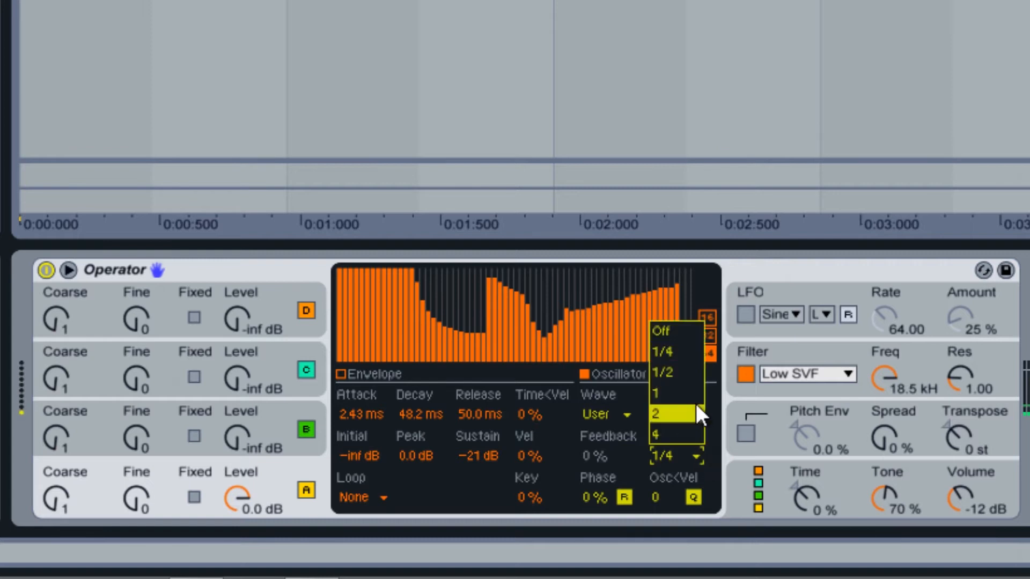
pyautogui.click(696, 373)
pyautogui.click(690, 452)
pyautogui.click(680, 404)
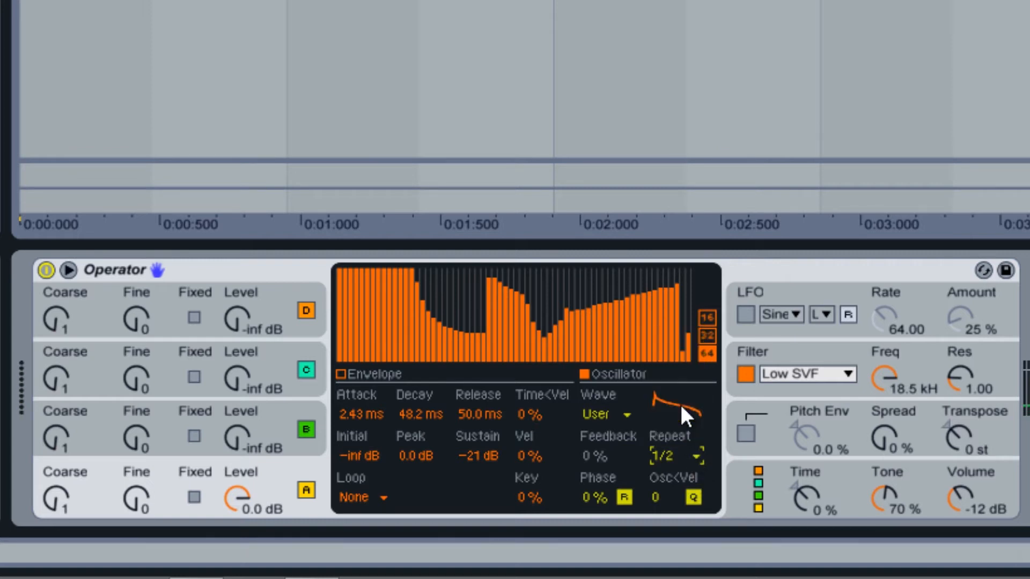
pyautogui.click(692, 458)
pyautogui.click(682, 434)
pyautogui.click(698, 455)
pyautogui.click(681, 334)
# - Choose the algorithm with all four oscillators side by side and raise oscillator A's feedback to about 38%
pyautogui.click(770, 489)
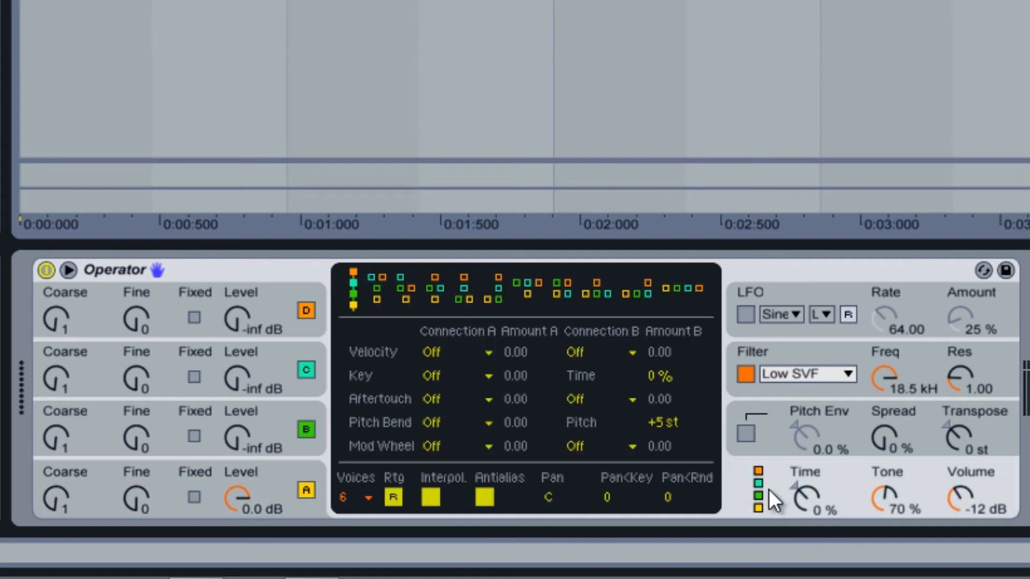
pyautogui.click(692, 292)
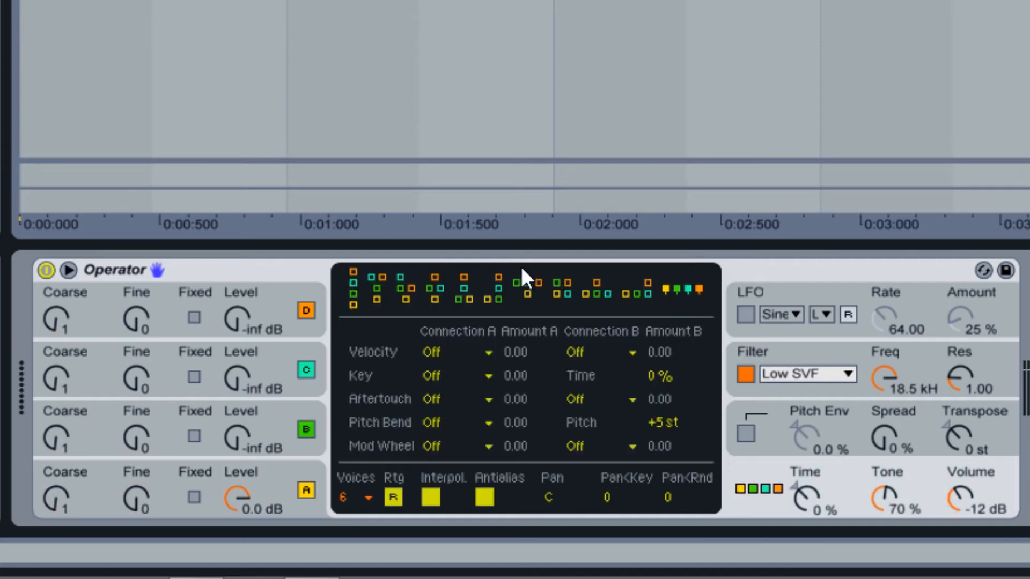
pyautogui.click(283, 474)
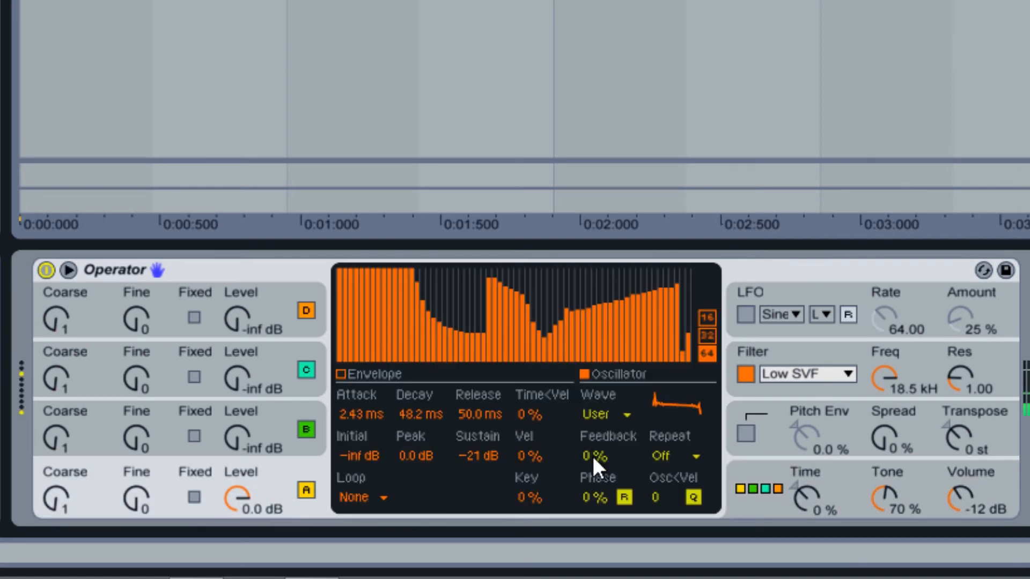
pyautogui.moveTo(591, 455); pyautogui.dragTo(596, 448)
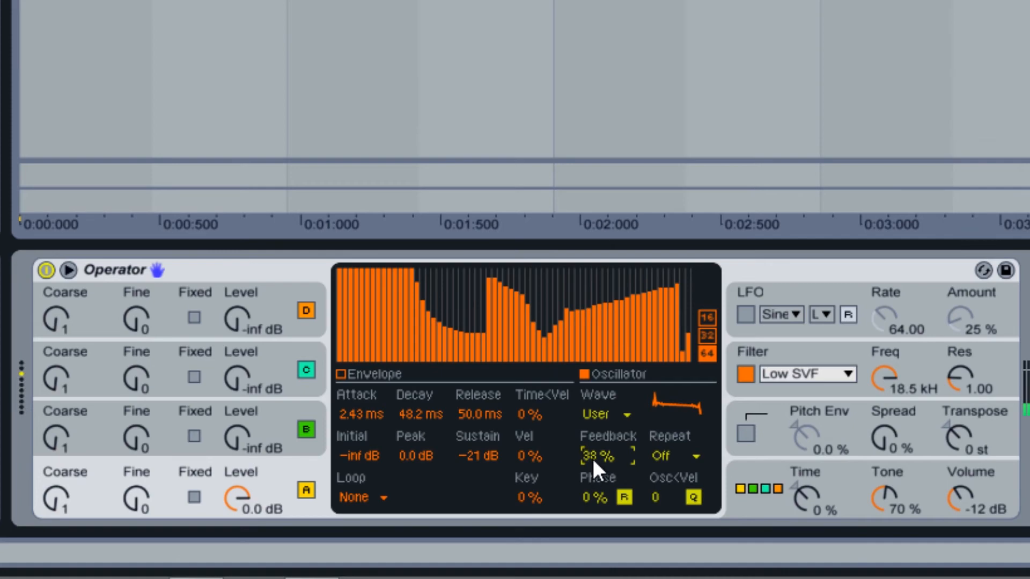